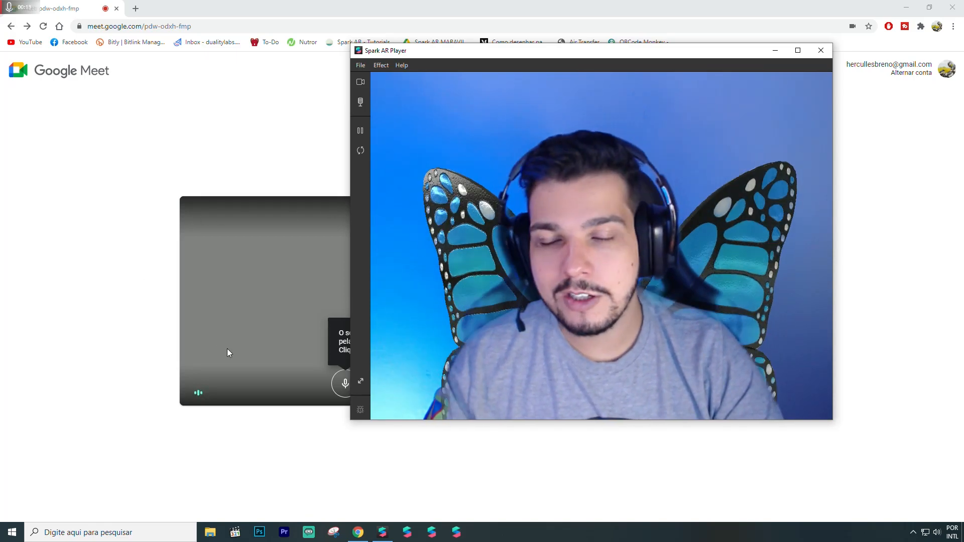
left_click(120, 288)
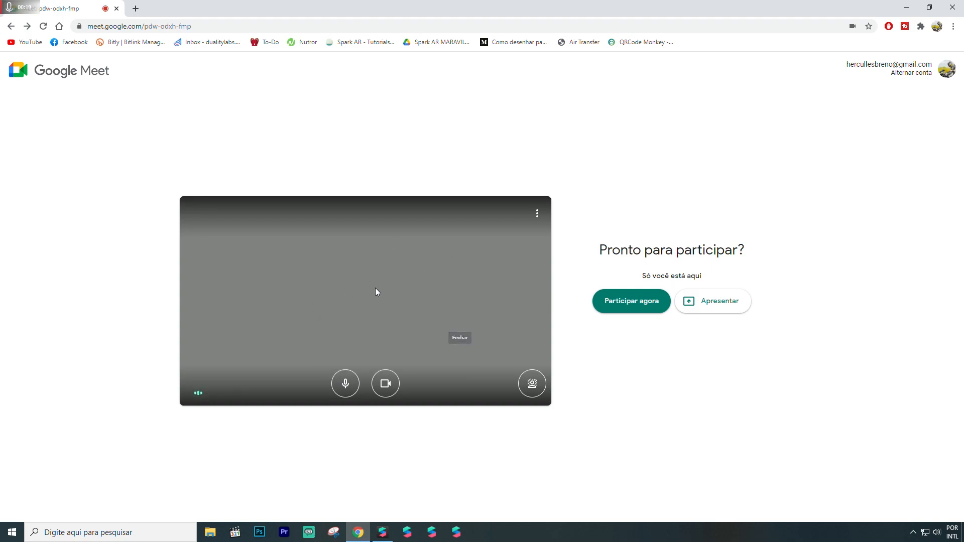
key("alt+Tab")
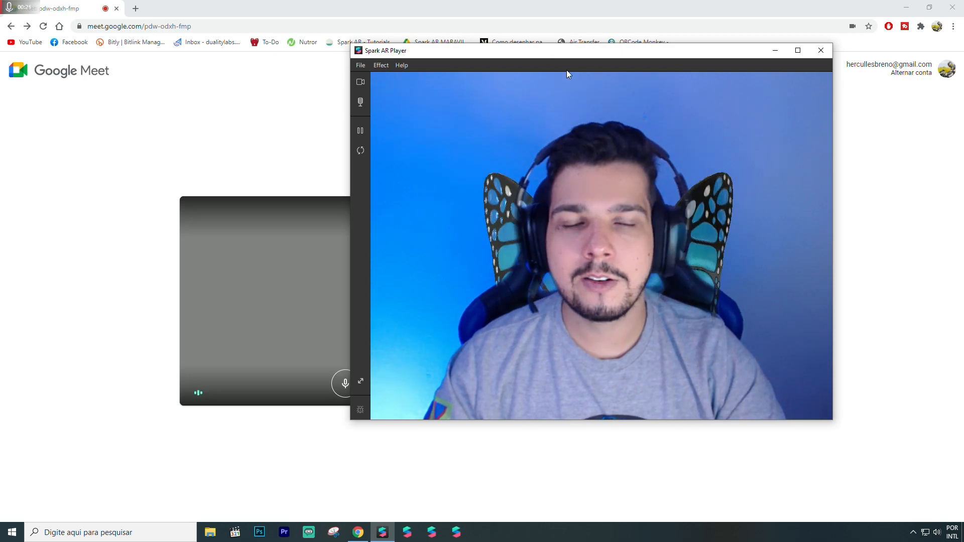
left_click_drag(564, 49, 486, 52)
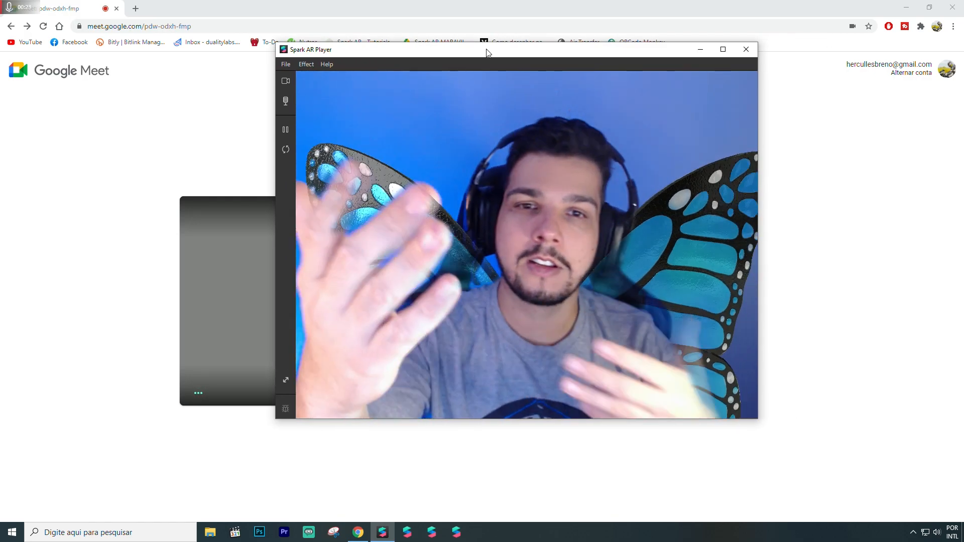
- Try a sample face video as the effect's camera source, and switch back to the c922 Pro Stream Webcam
left_click(288, 77)
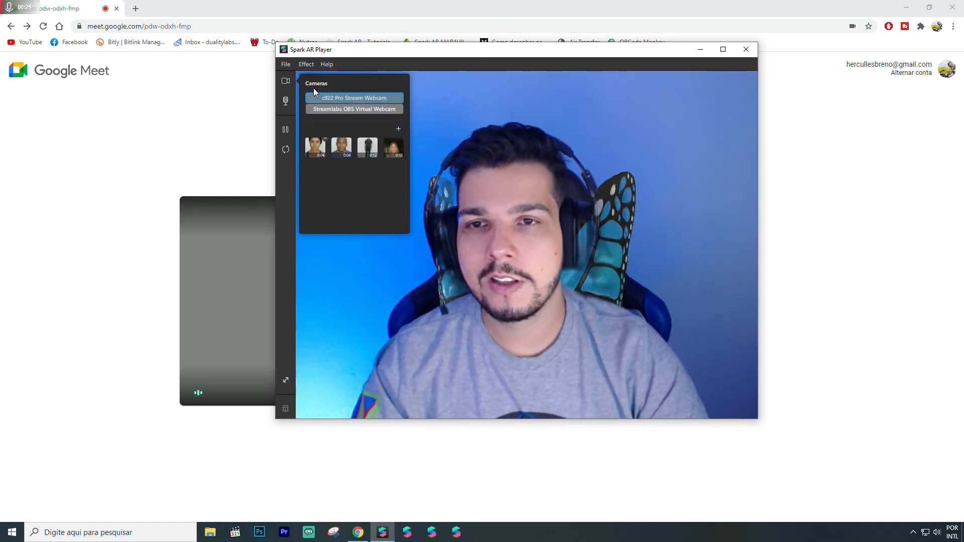
left_click(317, 150)
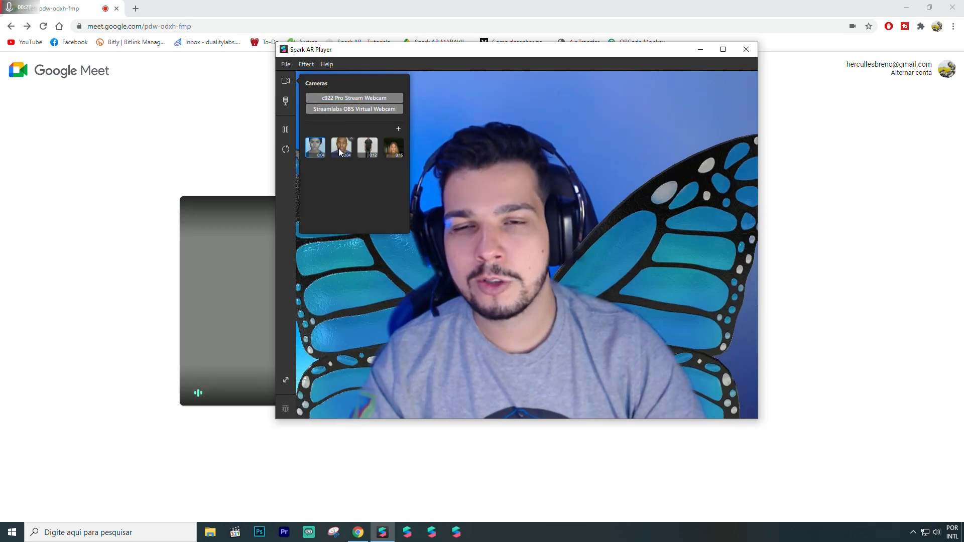
left_click(341, 148)
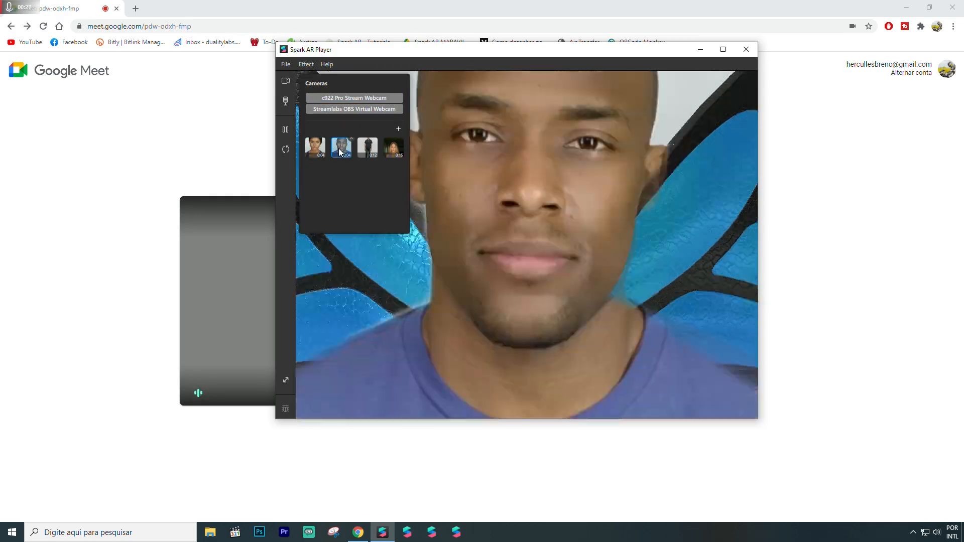
left_click(347, 97)
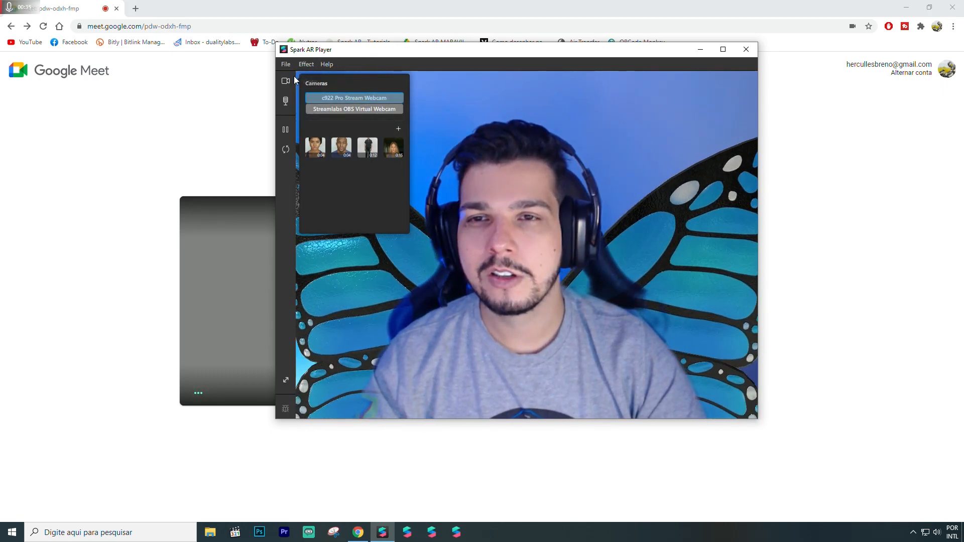
left_click(243, 116)
key("alt+Tab")
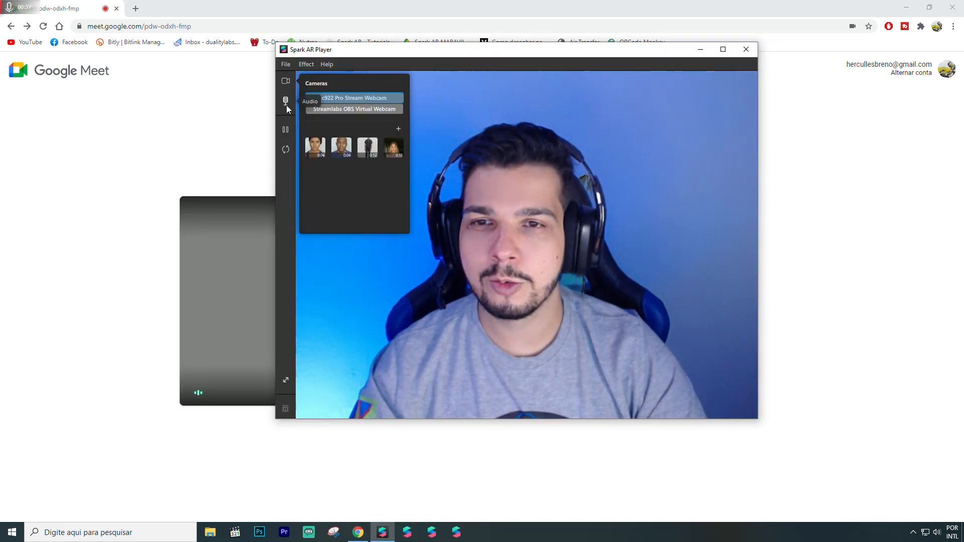
left_click(284, 180)
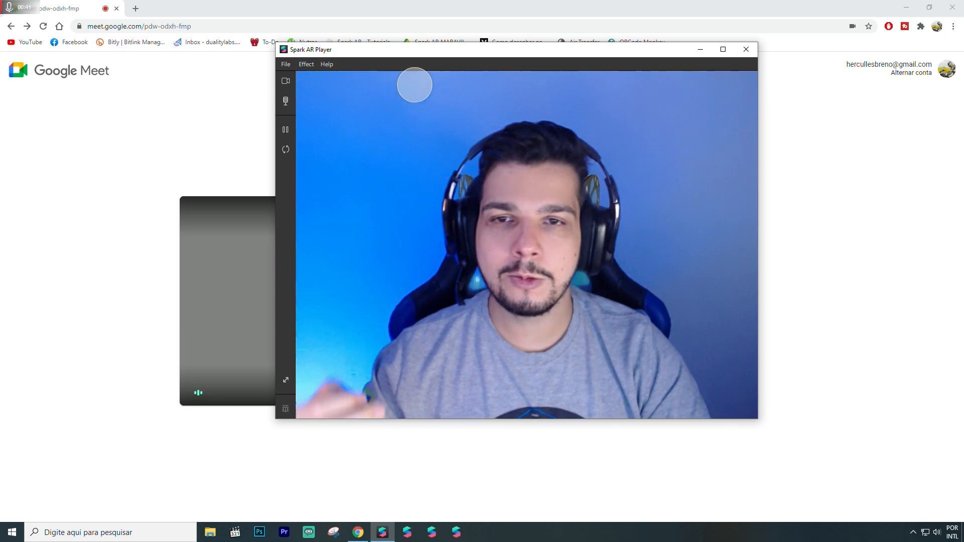
left_click_drag(403, 54, 471, 84)
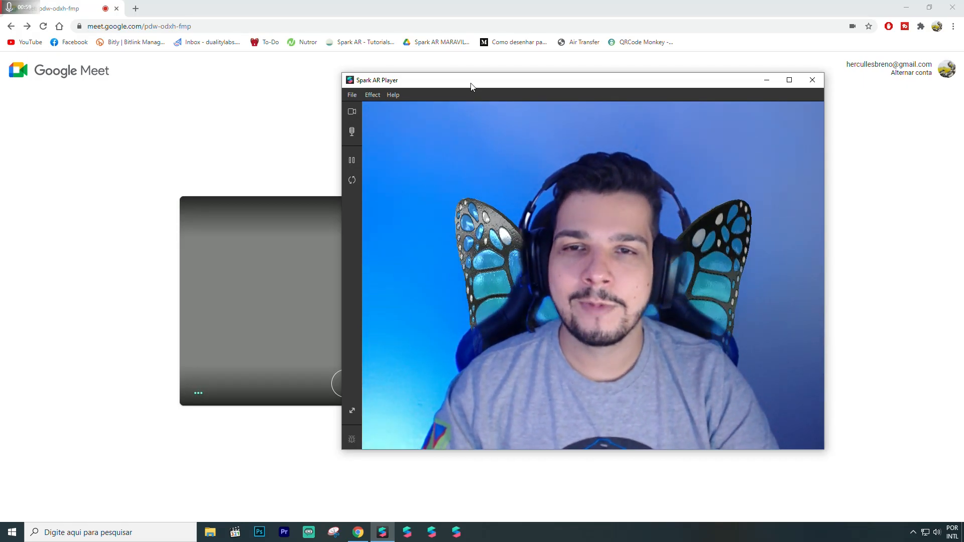
left_click_drag(471, 86, 451, 83)
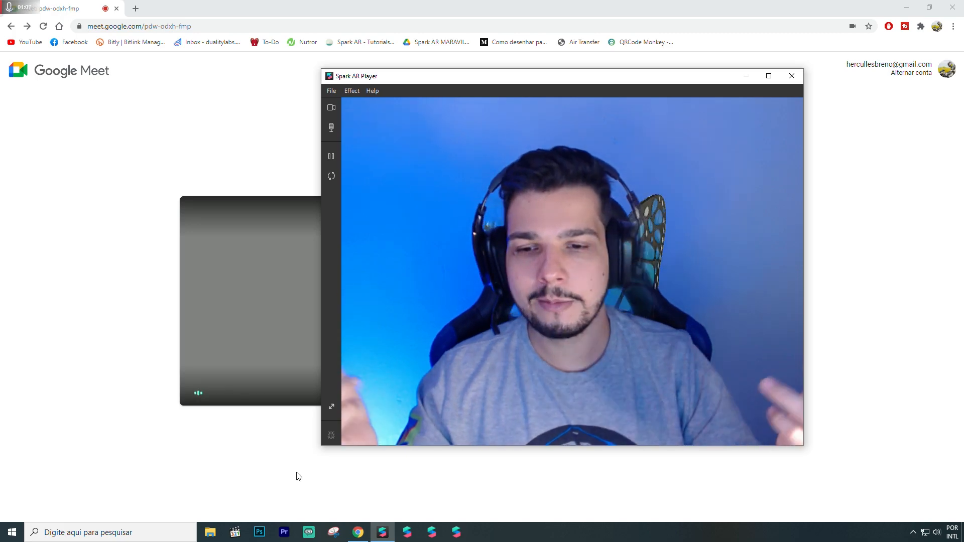
- Open Streamlabs OBS and remove the existing Nova Cena scene
left_click(309, 534)
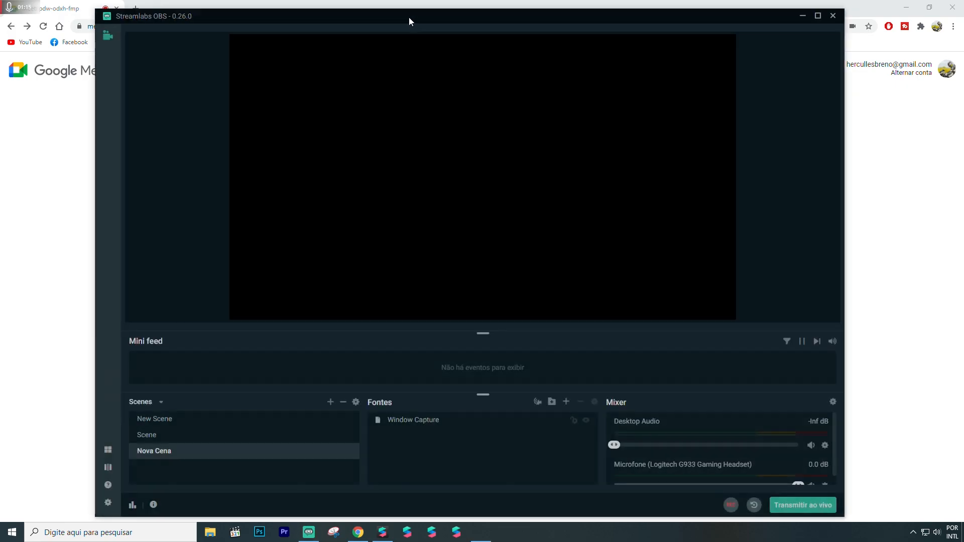
left_click_drag(408, 17, 396, 17)
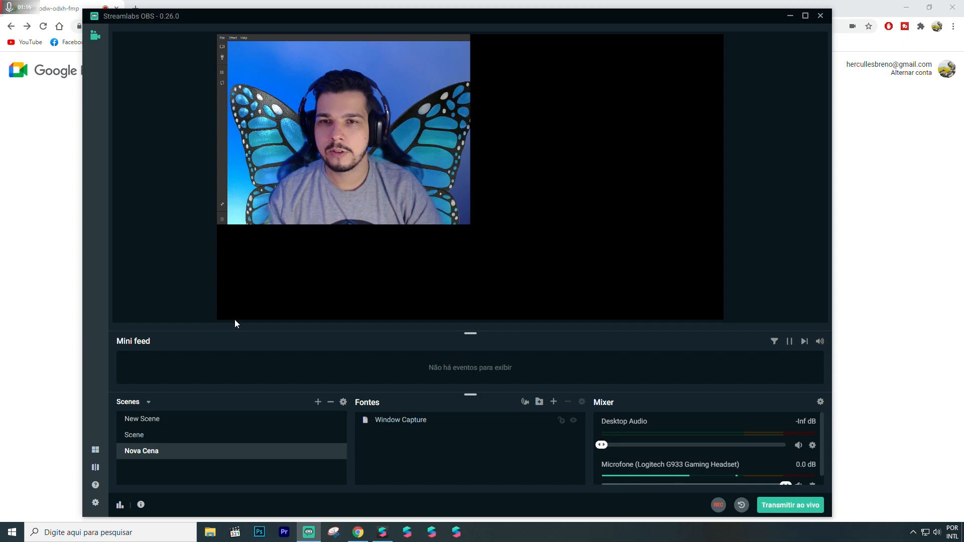
right_click(148, 457)
left_click(176, 484)
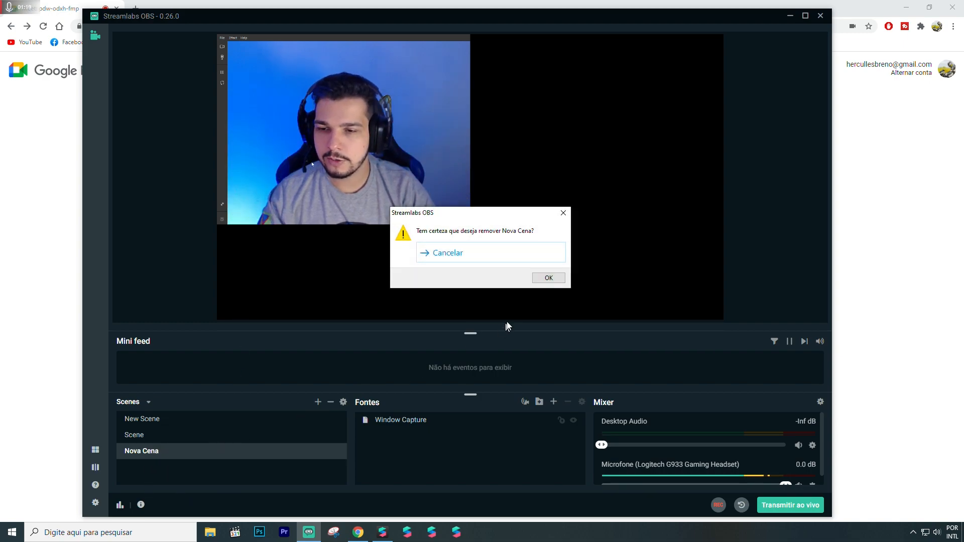
left_click(547, 279)
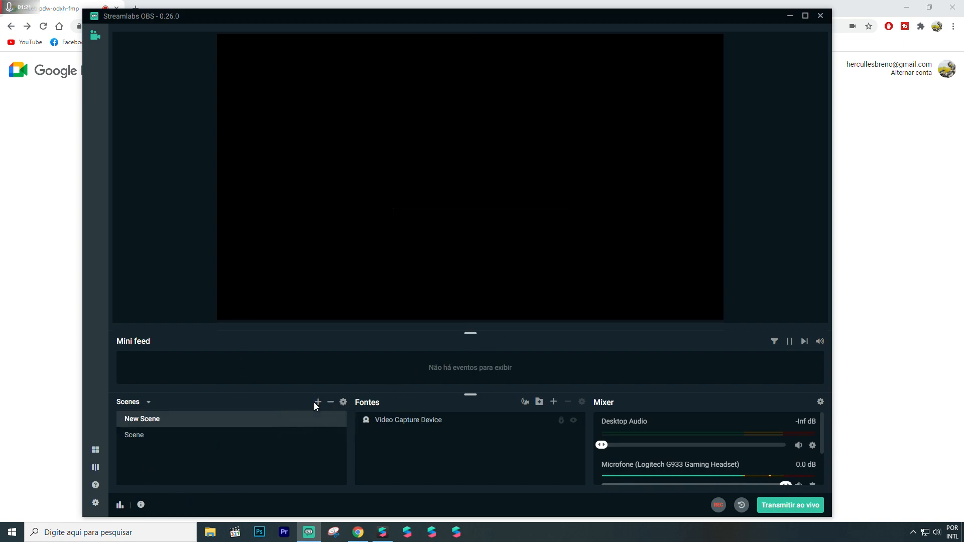
- Create a new scene named Nova Cena and add the existing Window Capture source to it
left_click(318, 402)
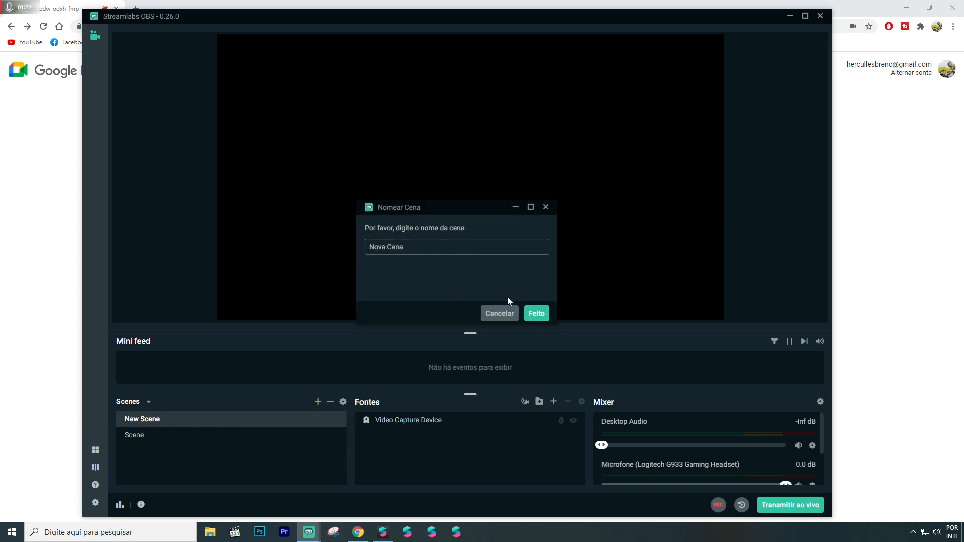
left_click(526, 315)
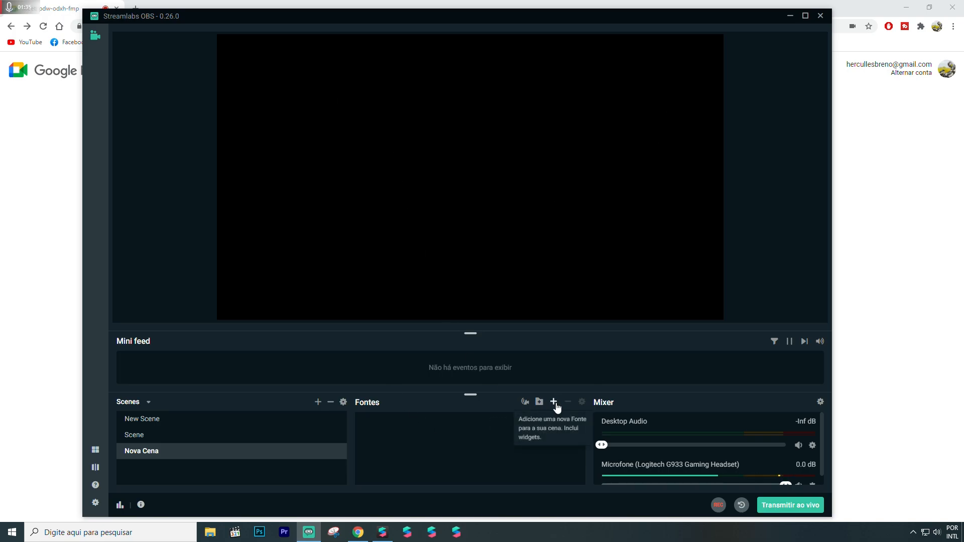
left_click(553, 402)
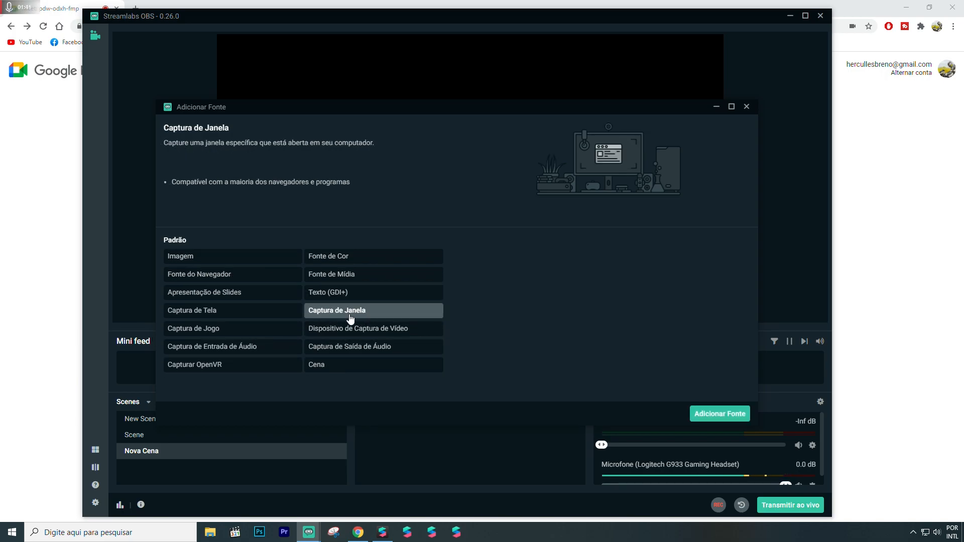
double_click(350, 310)
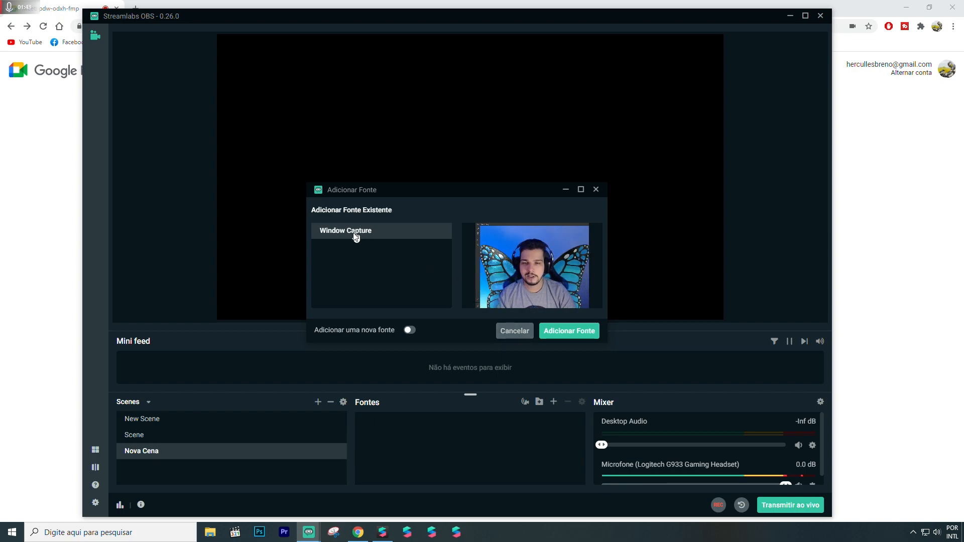
left_click(546, 333)
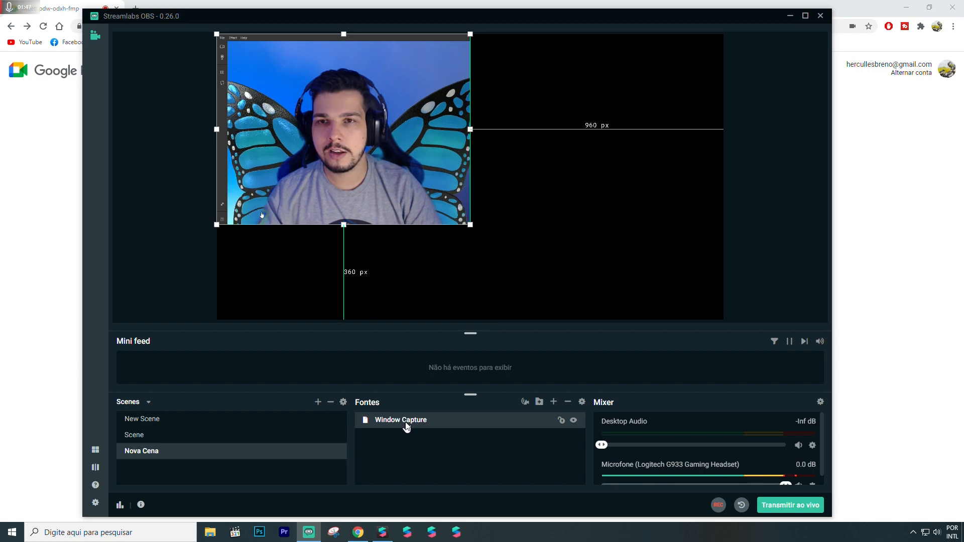
- Set the Window Capture source to capture the [DesktopPlayerWindows.exe]: Spark AR Player window
double_click(406, 425)
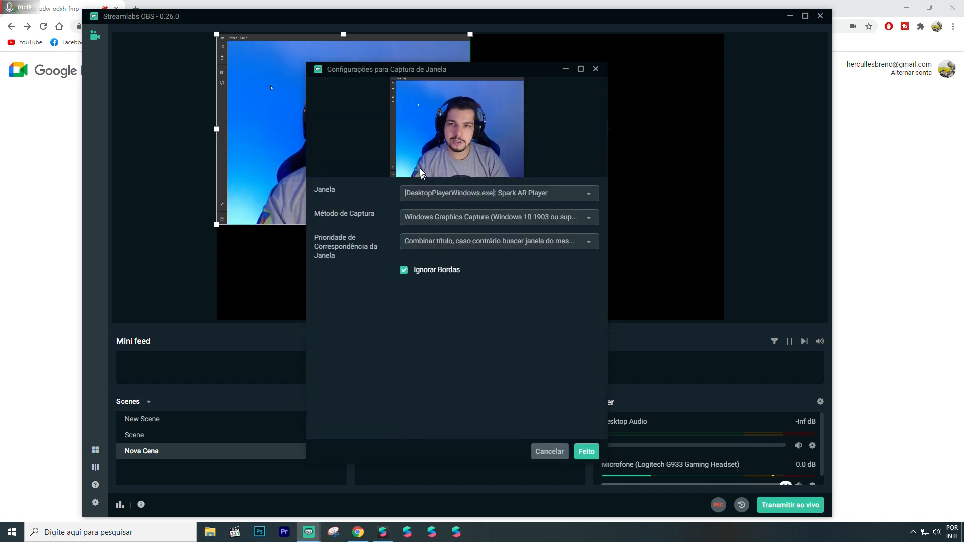
left_click(466, 189)
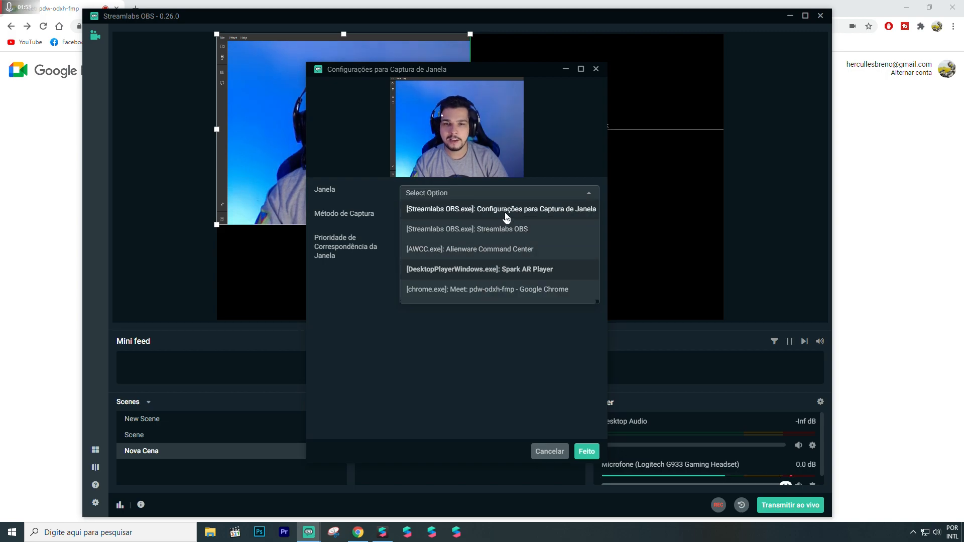
left_click(508, 271)
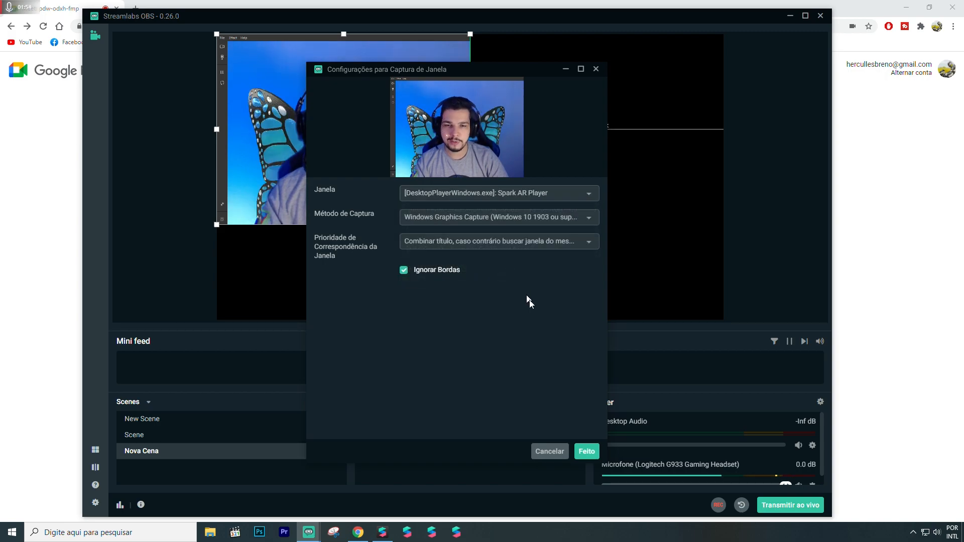
left_click(586, 451)
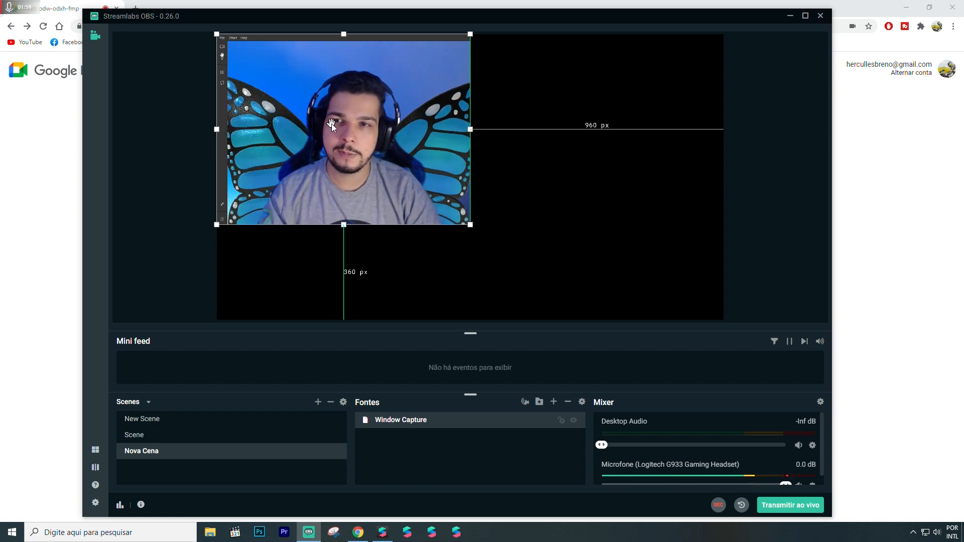
- Try moving and resizing the captured window on the scene canvas, and undo the last changes
left_click_drag(377, 151, 361, 139)
left_click_drag(457, 217, 479, 159)
key("ctrl+z")
key("ctrl+z")
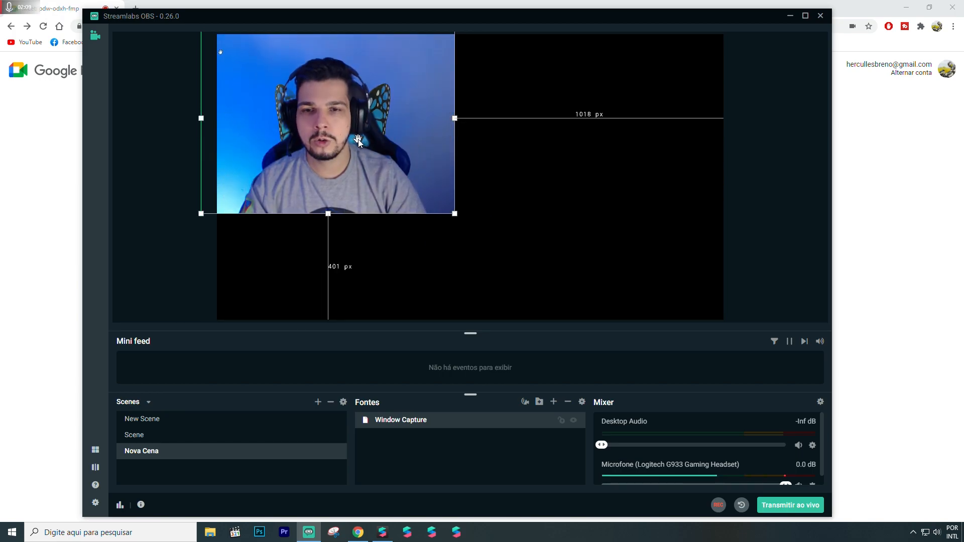
- Switch to Spark AR Player and show its camera preview in full screen
key("alt+Tab")
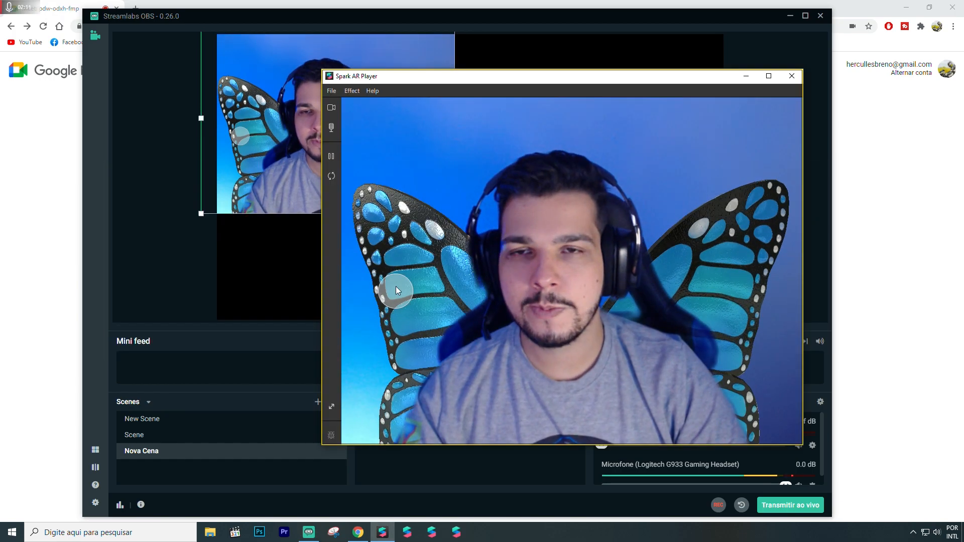
left_click_drag(435, 83, 381, 65)
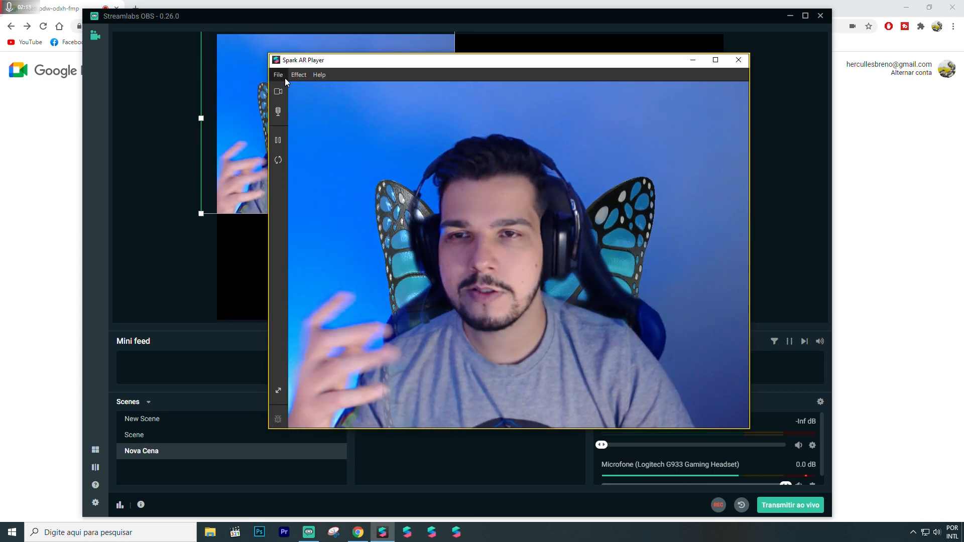
left_click(276, 92)
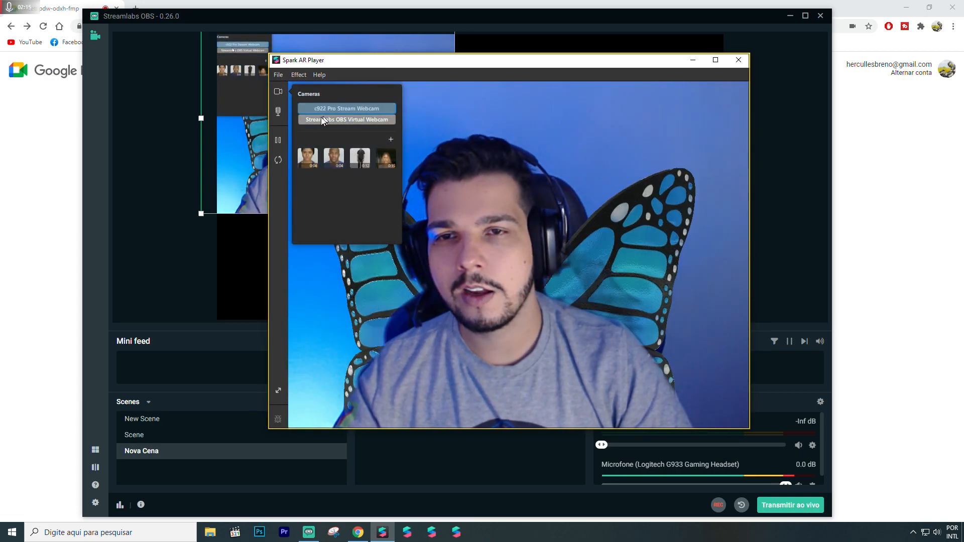
left_click(279, 189)
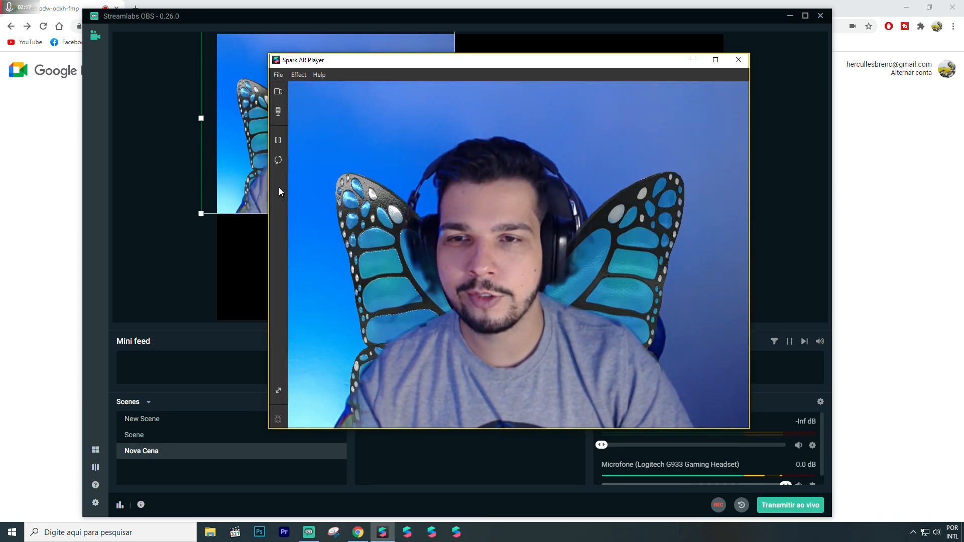
left_click(277, 162)
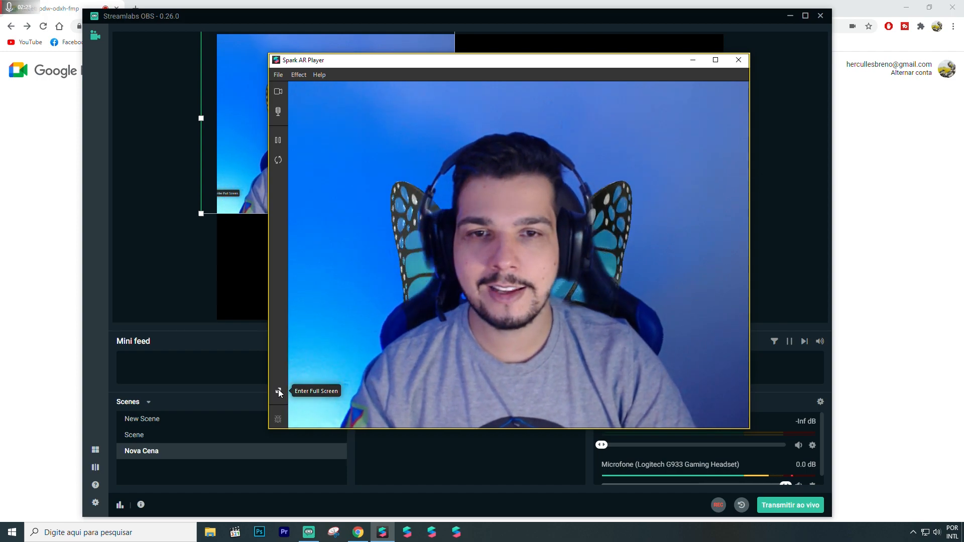
left_click(278, 391)
- Return to Streamlabs OBS and move the captured window so it fills the scene canvas, leaving it deselected
key("alt+Tab")
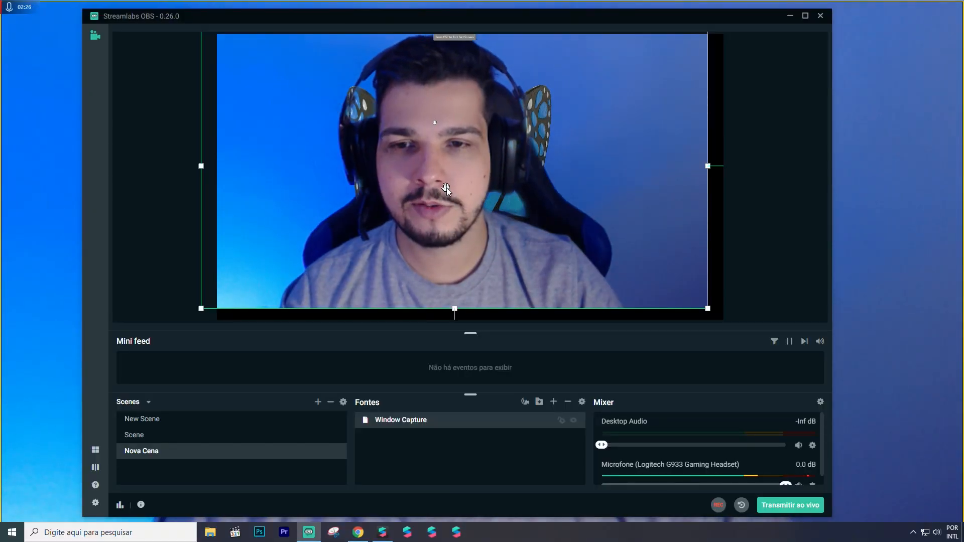
left_click_drag(445, 188, 462, 199)
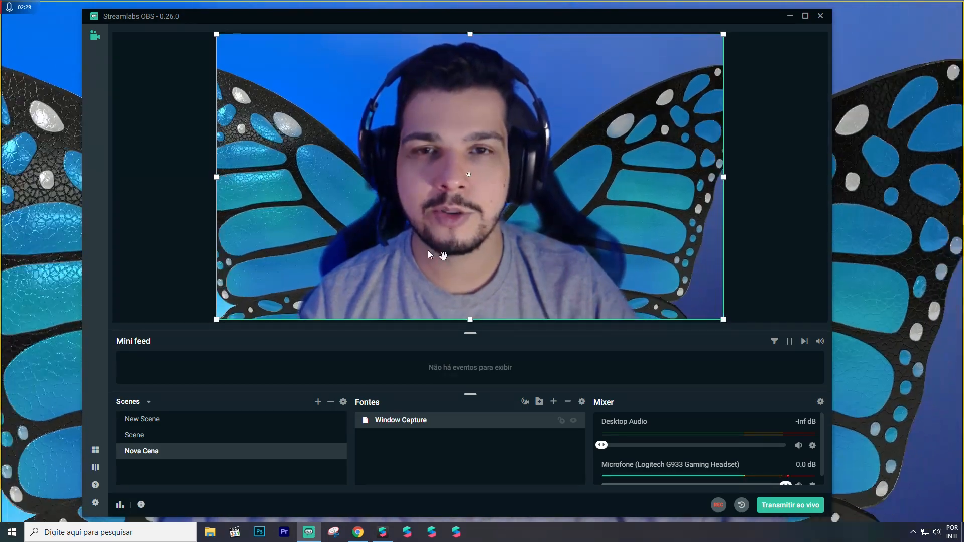
left_click(785, 178)
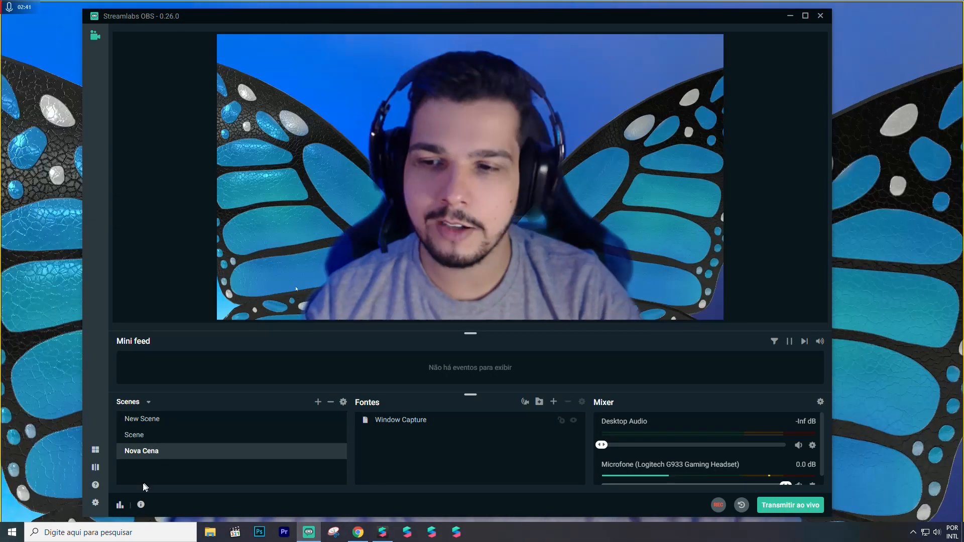
- Open the Virtual Webcam settings, check the camera preview in Google Meet, and return to the settings to start the virtual webcam
left_click(95, 504)
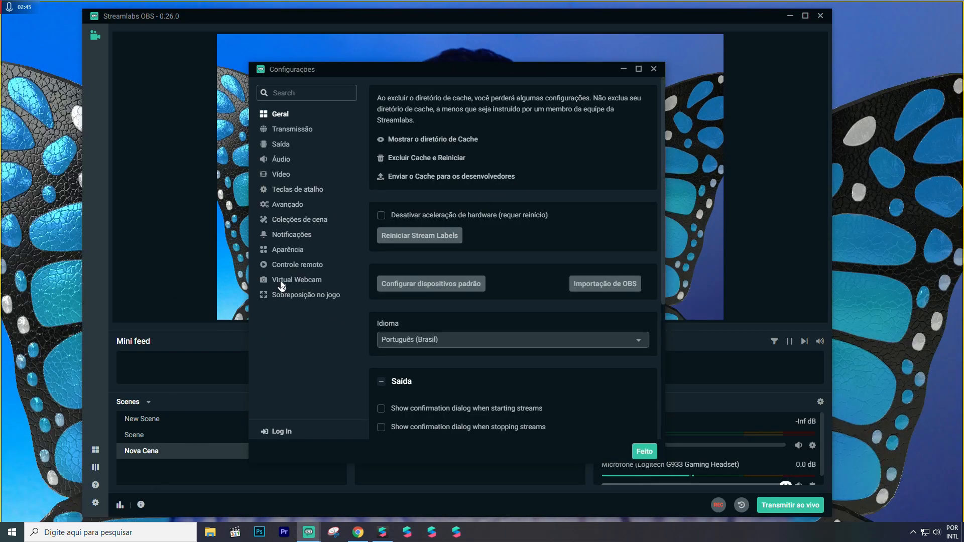
left_click(291, 279)
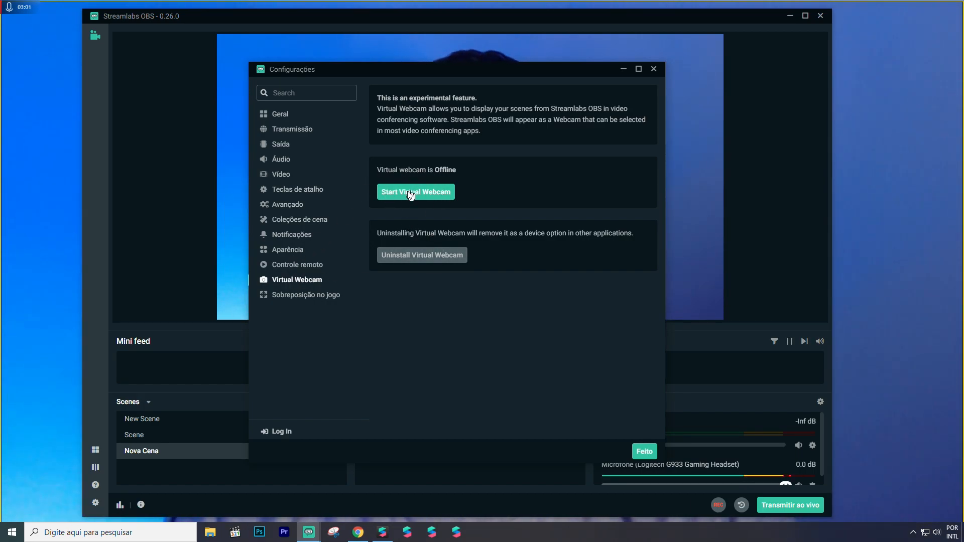
key("alt+Tab")
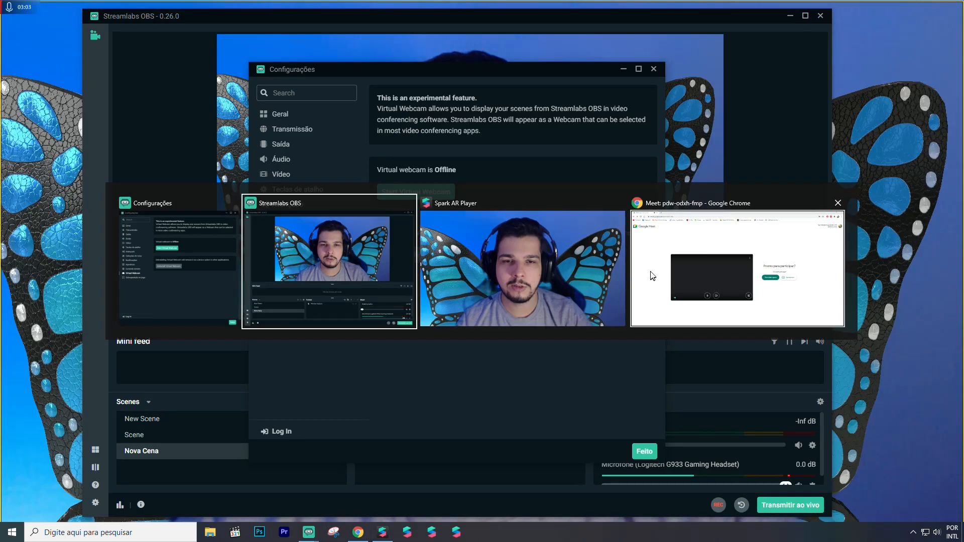
left_click(650, 276)
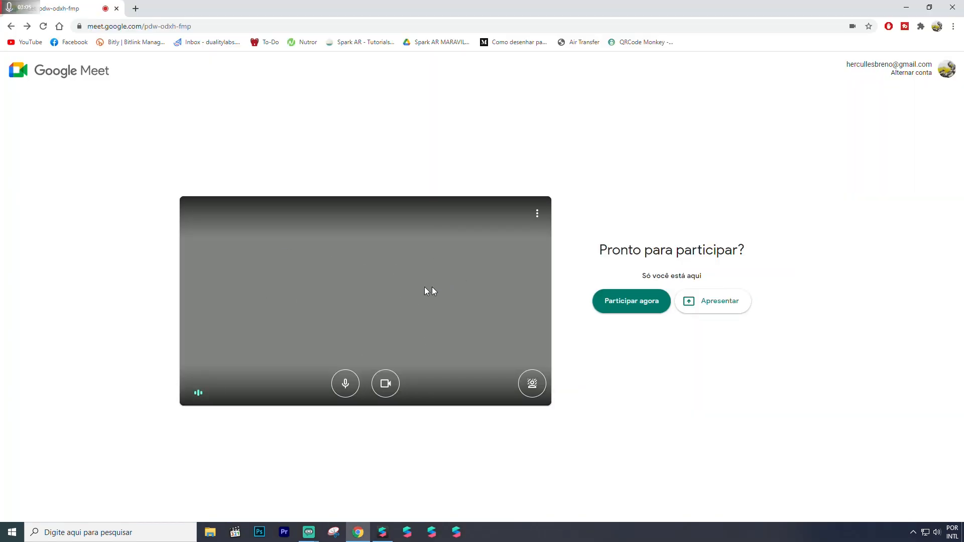
key("alt+Tab")
left_click(402, 242)
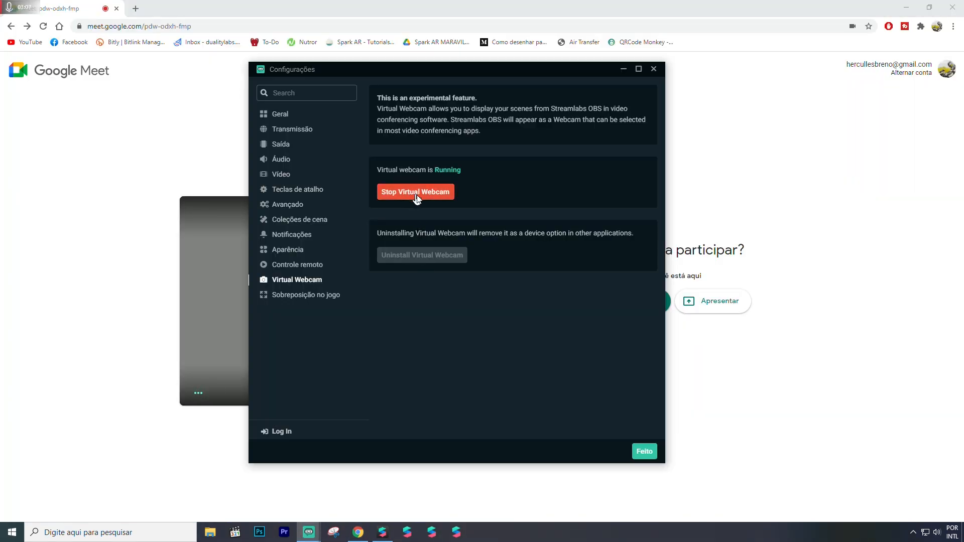
- Switch to Google Meet in Chrome to examine the virtual webcam preview, and return to the main Streamlabs OBS window
key("alt+Tab")
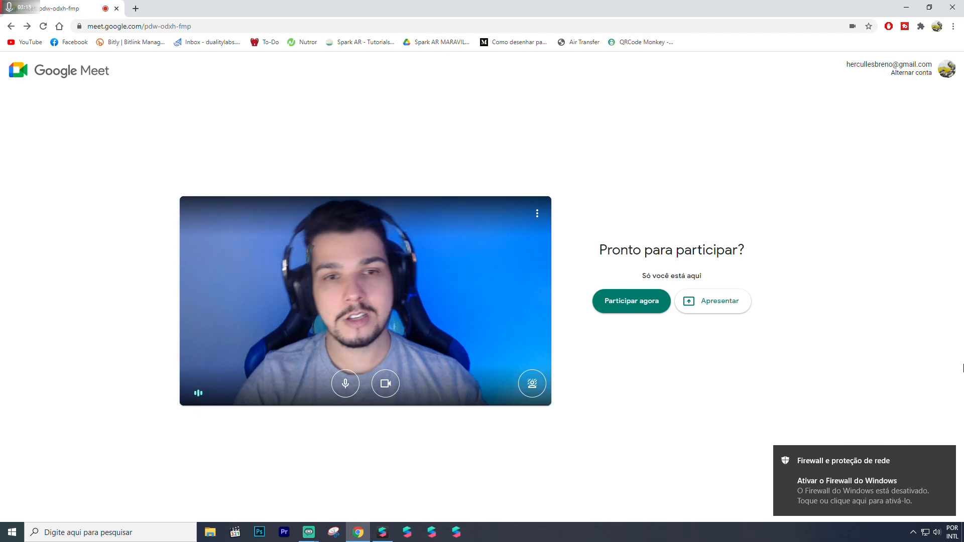
key("alt+Tab")
left_click(730, 276)
key("alt+Tab")
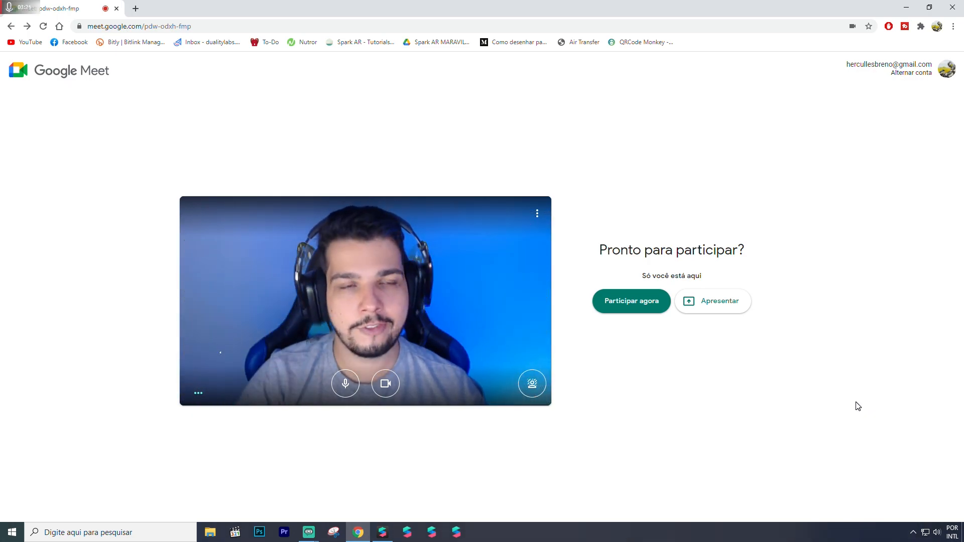
key("alt+Tab")
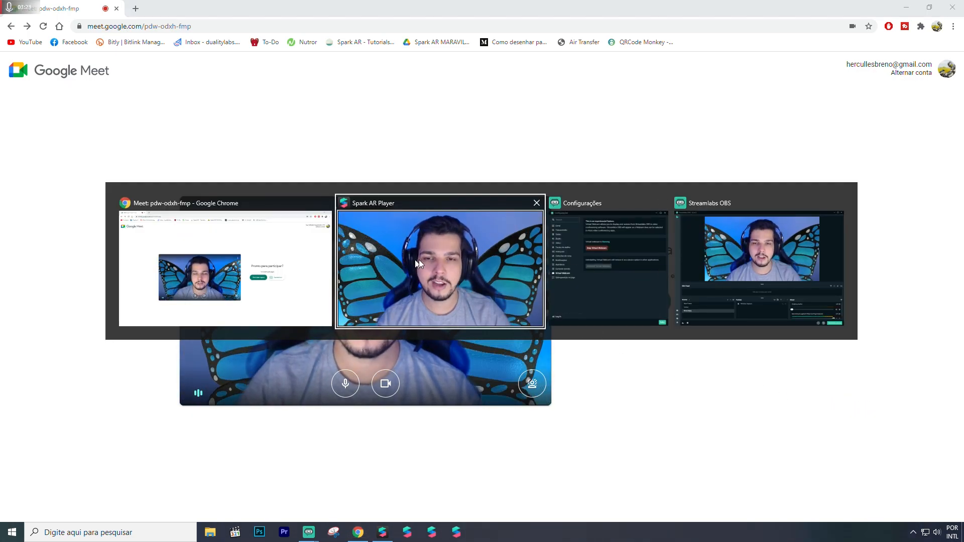
left_click(710, 269)
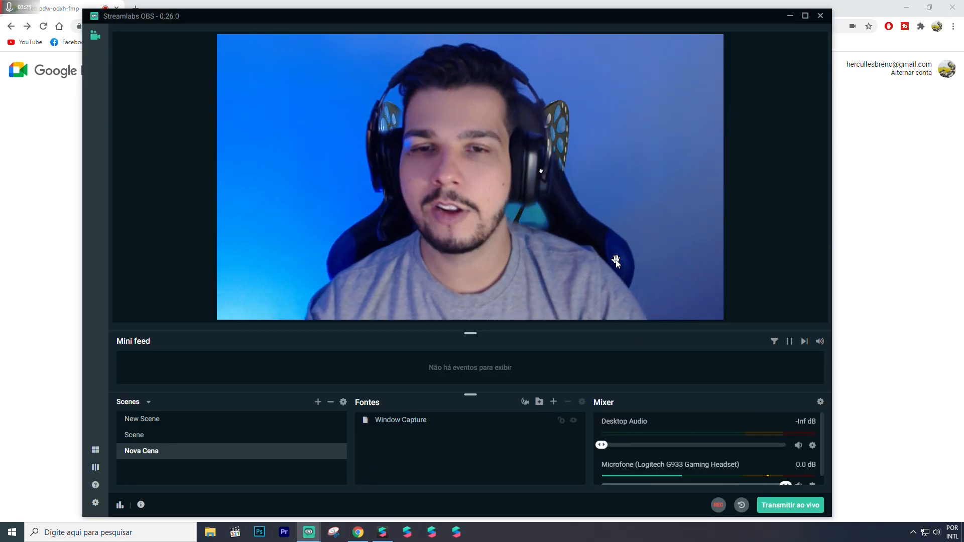